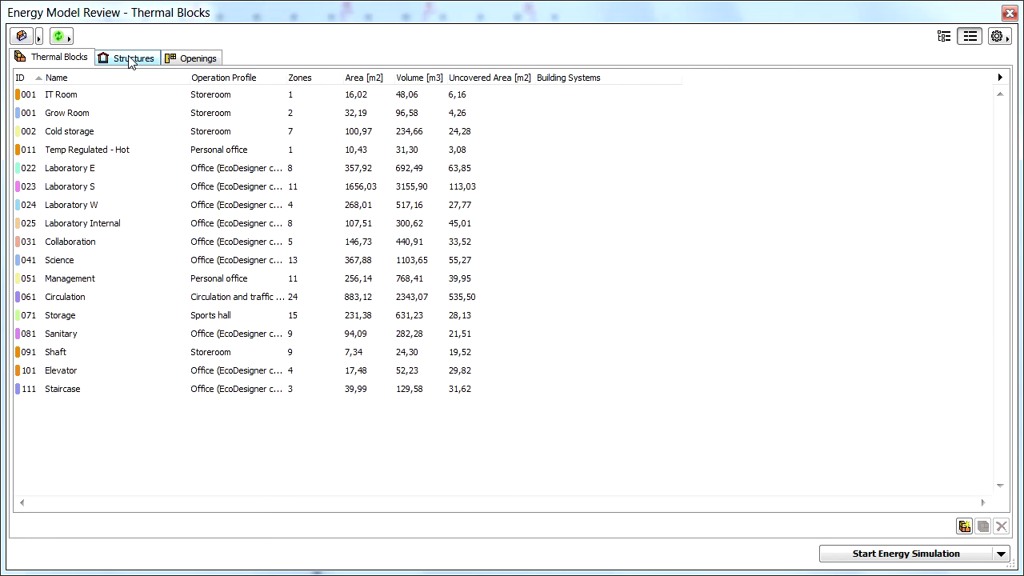
Step: Open the Structures page, try the thermal-block tree view, then return to the flat table
click(132, 60)
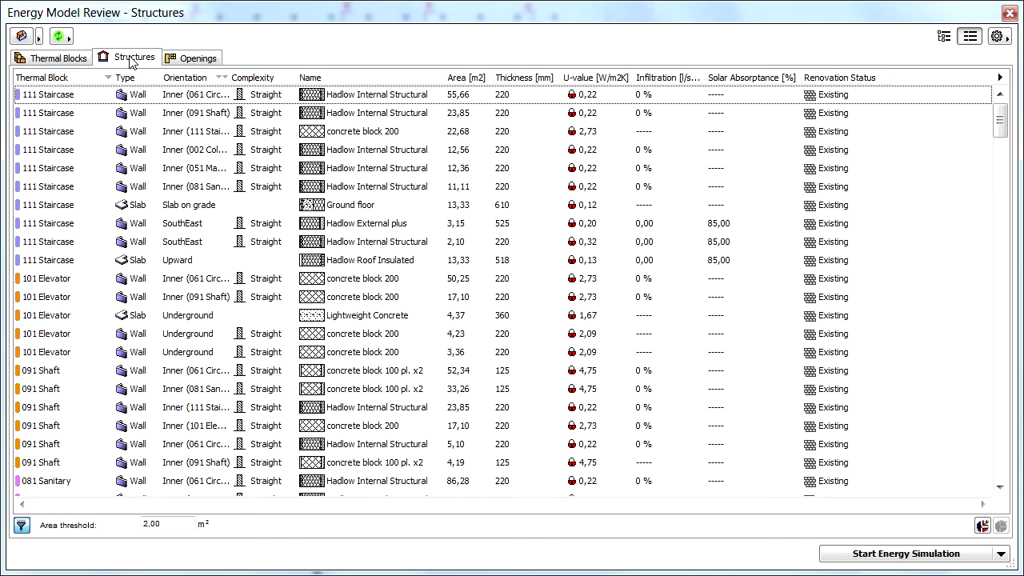
click(946, 39)
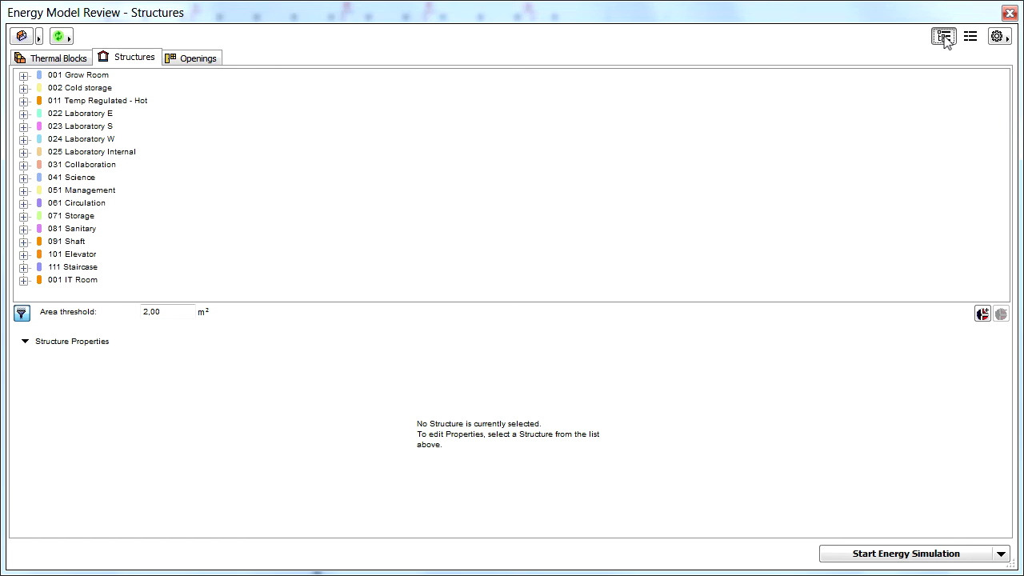
click(970, 37)
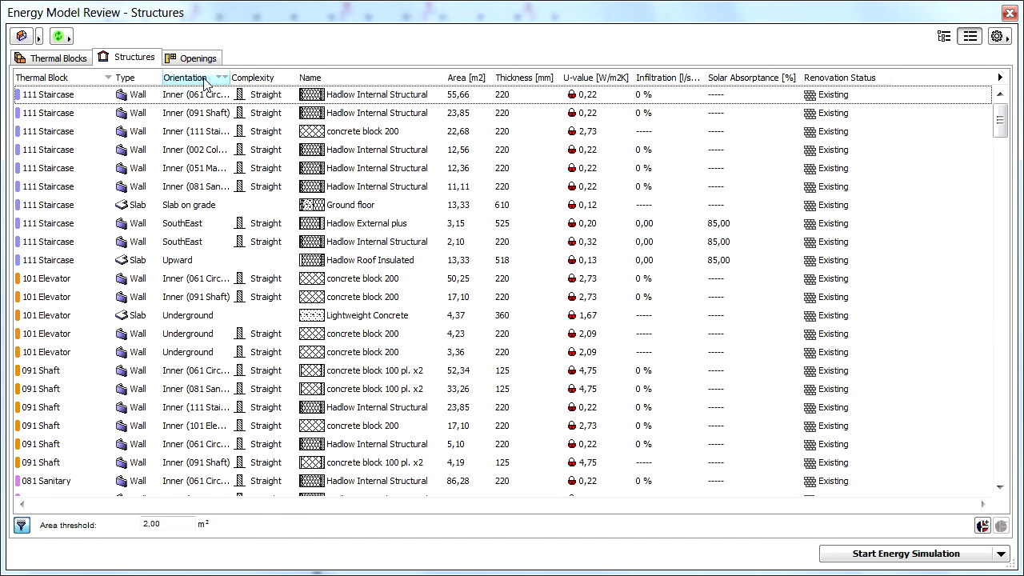
Step: Move Complexity after Orientation, sort rows by Type, and narrow the review palette
drag(270, 86, 300, 82)
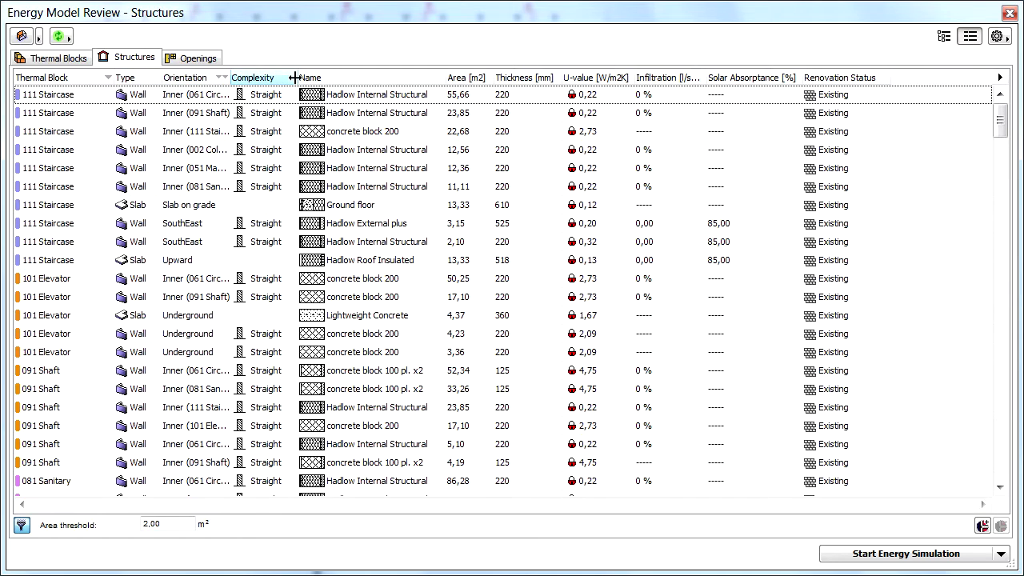
click(142, 83)
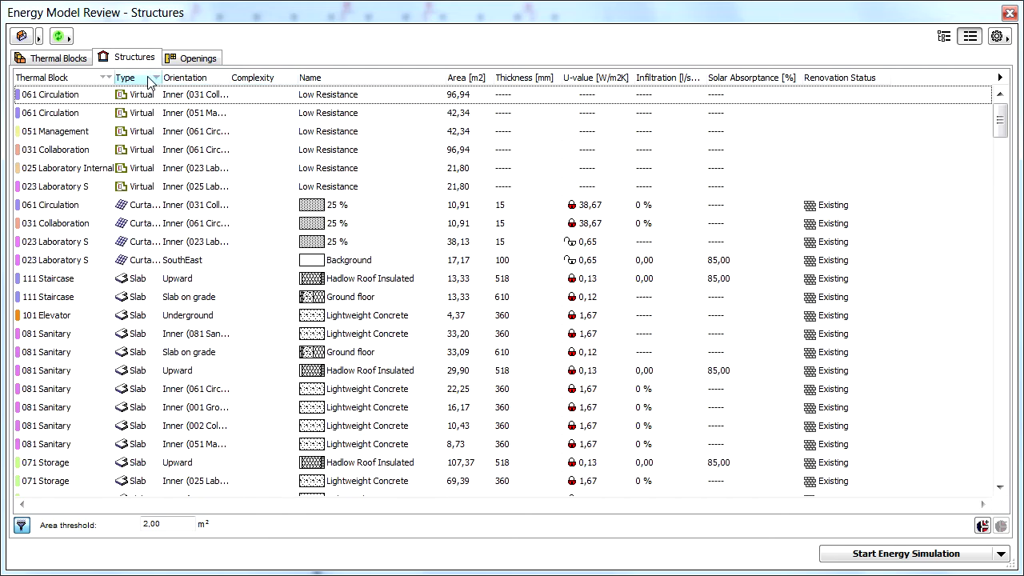
click(88, 84)
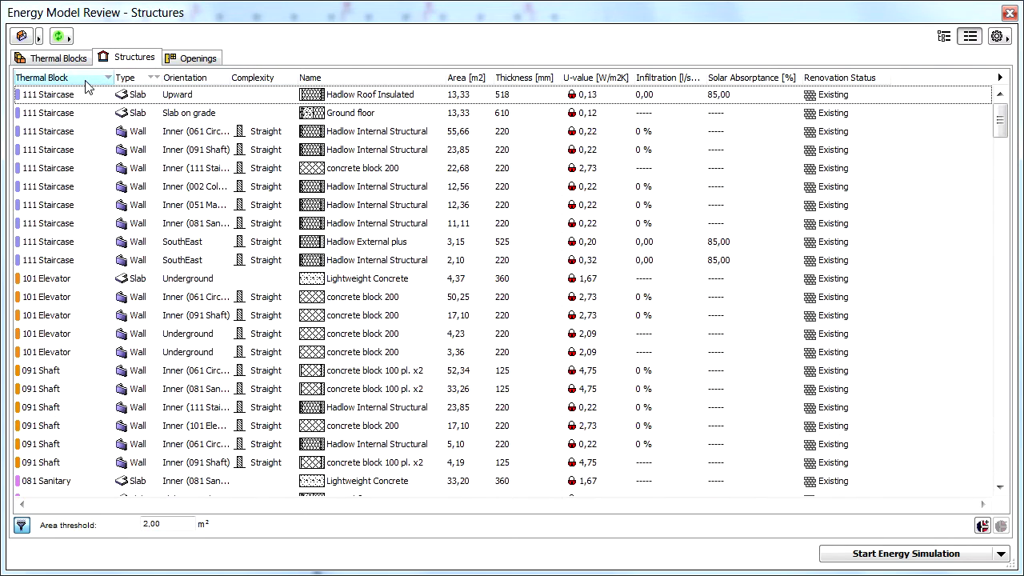
click(146, 83)
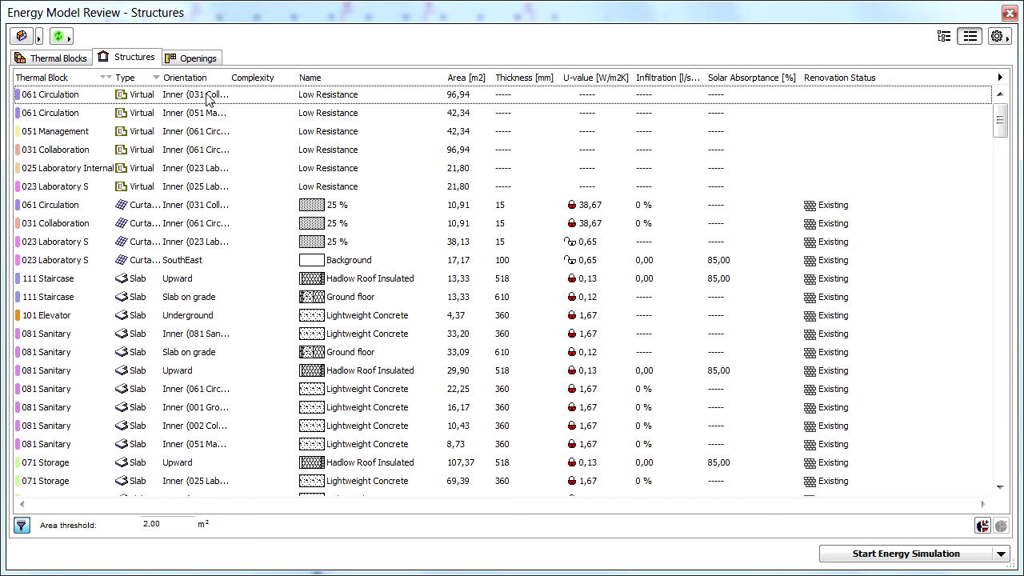
drag(1017, 120, 789, 118)
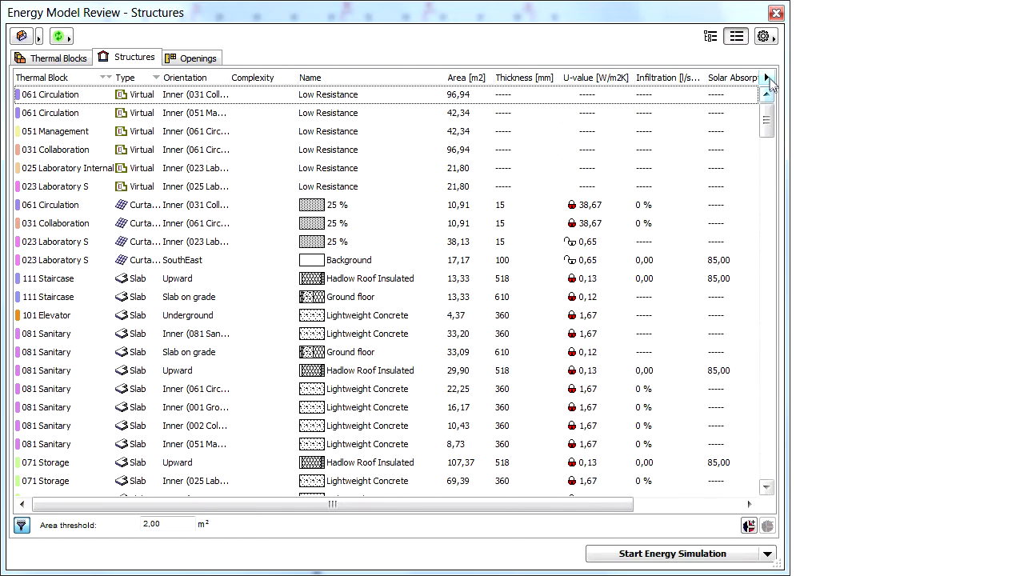
Step: Show the Category column in the Structures table, then widen the palette
click(768, 78)
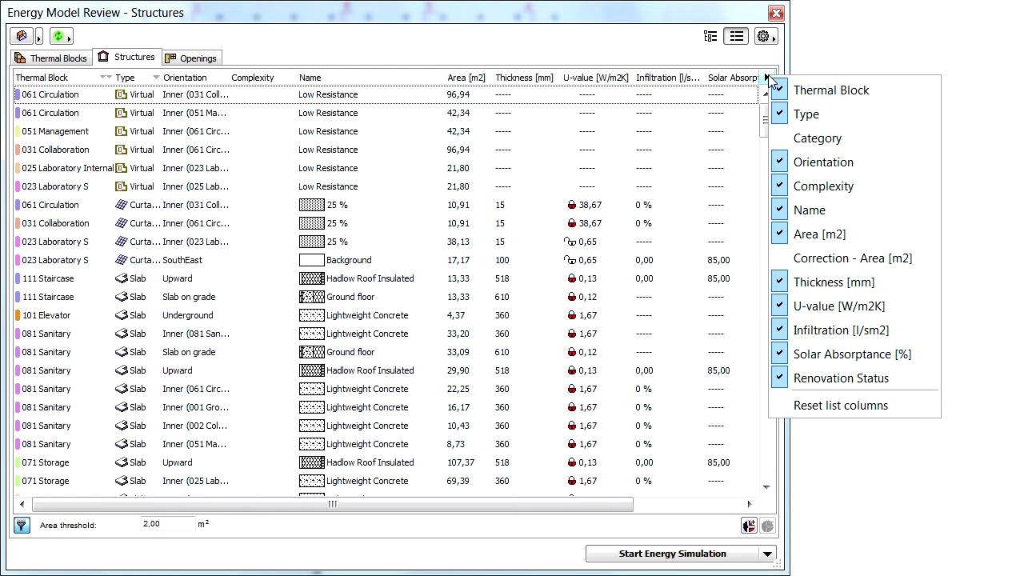
click(832, 139)
drag(790, 126, 1014, 123)
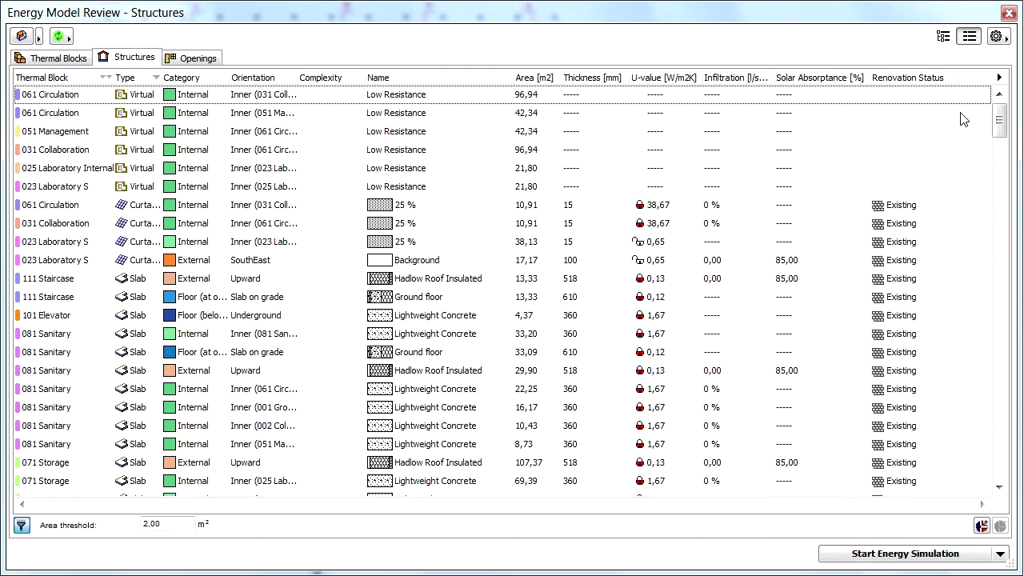
Step: Switch to tree view, narrow the palette beside the floor plan, and select 001 Grow Room
click(943, 40)
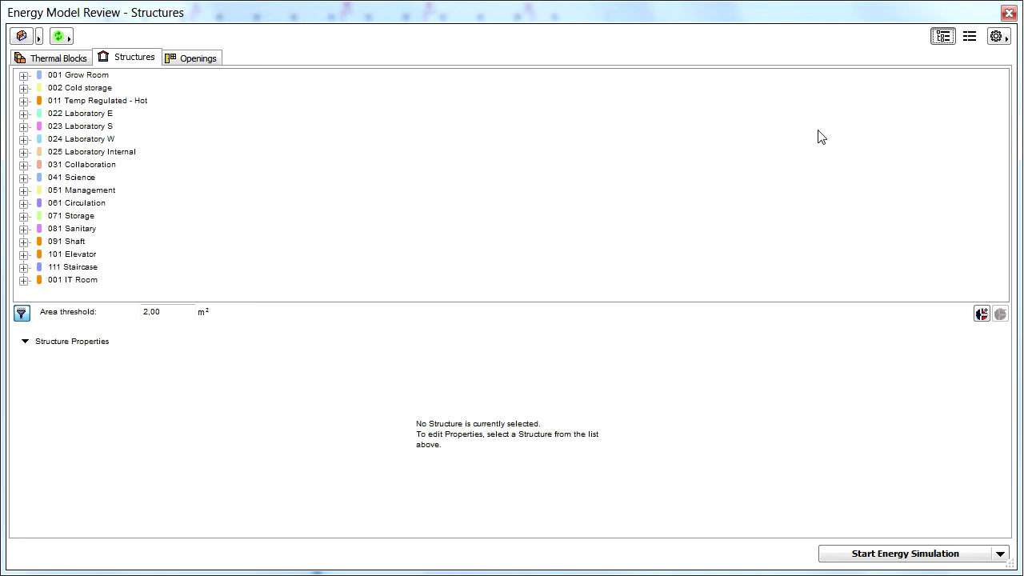
drag(5, 143, 605, 142)
click(686, 75)
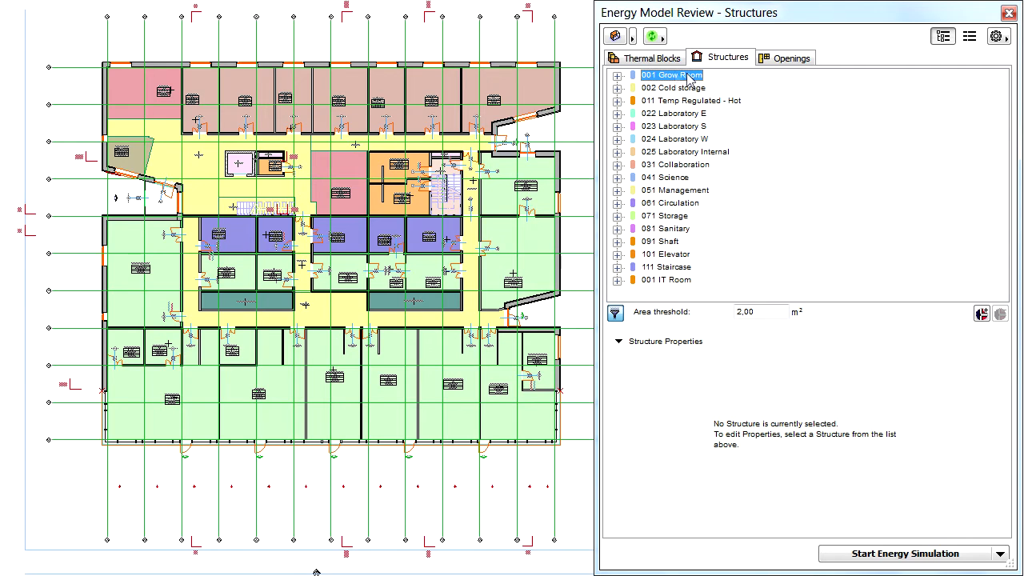
Step: Open the 3D view and highlight 002 Cold storage, 011 Temp Regulated - Hot, then 041 Science
click(616, 37)
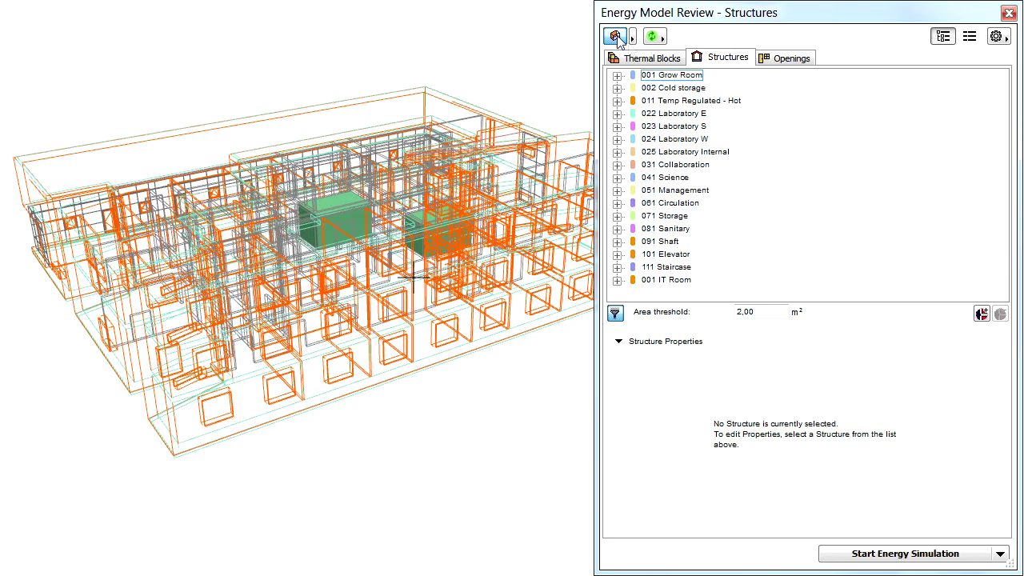
click(667, 88)
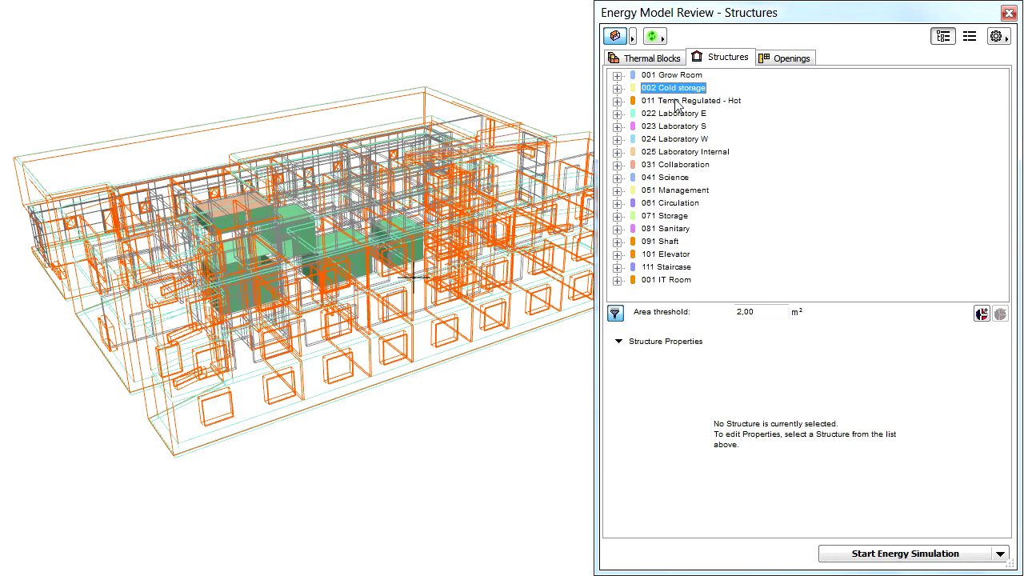
click(677, 100)
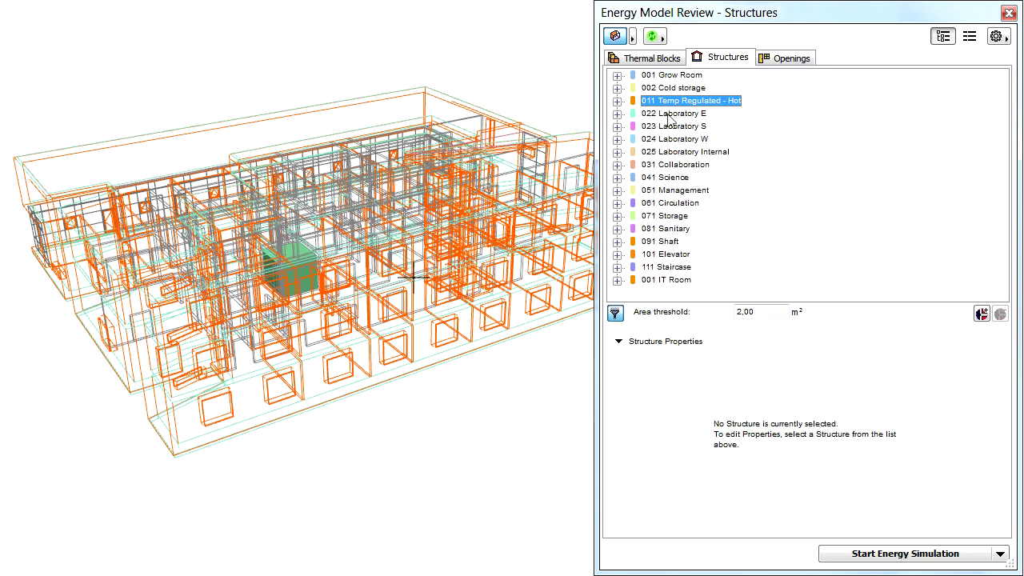
click(666, 178)
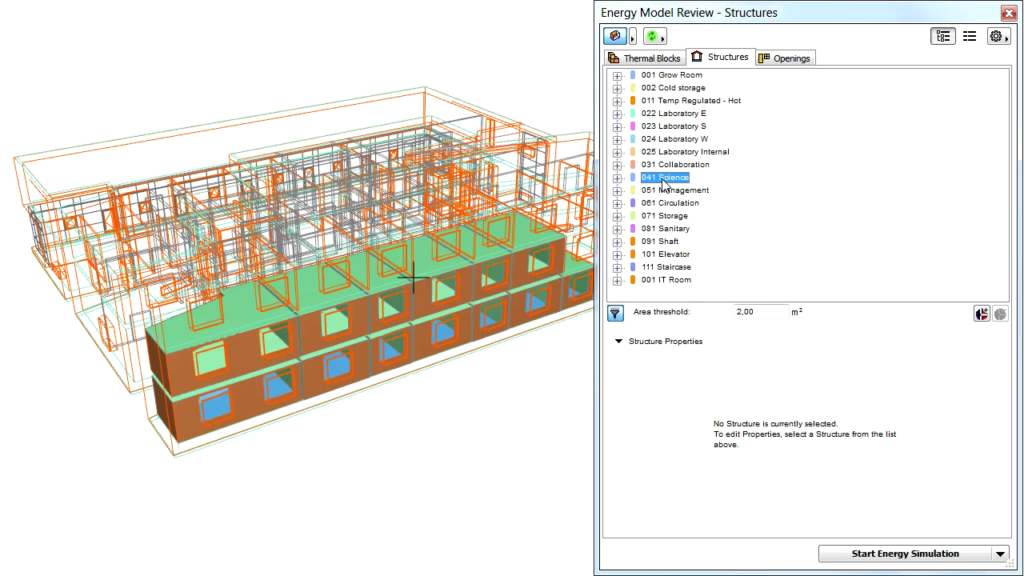
Step: Expand 041 Science and toggle its External and Internal Structures in 3D, ending on Internal
click(618, 179)
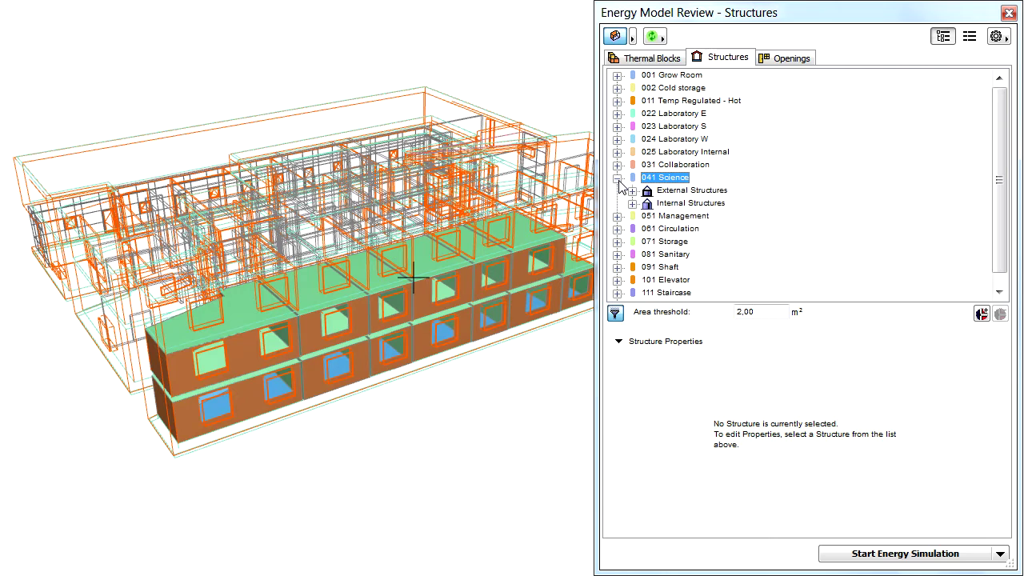
click(681, 195)
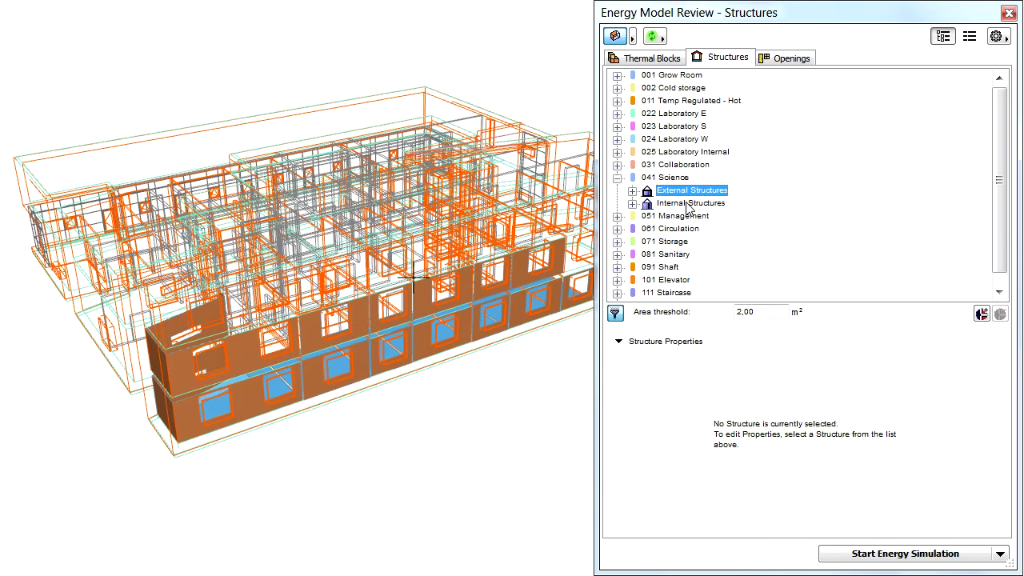
click(689, 205)
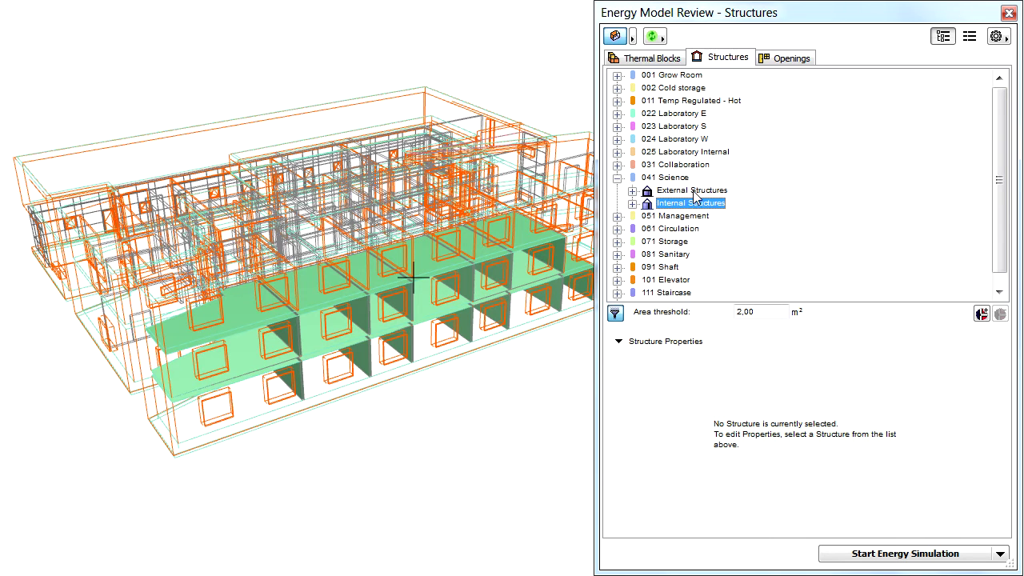
click(694, 194)
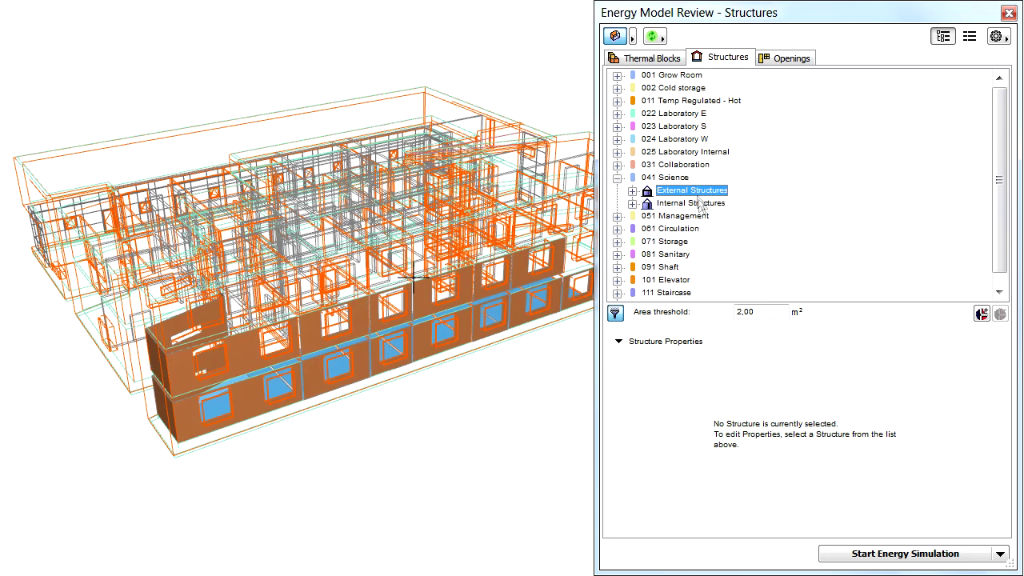
click(701, 205)
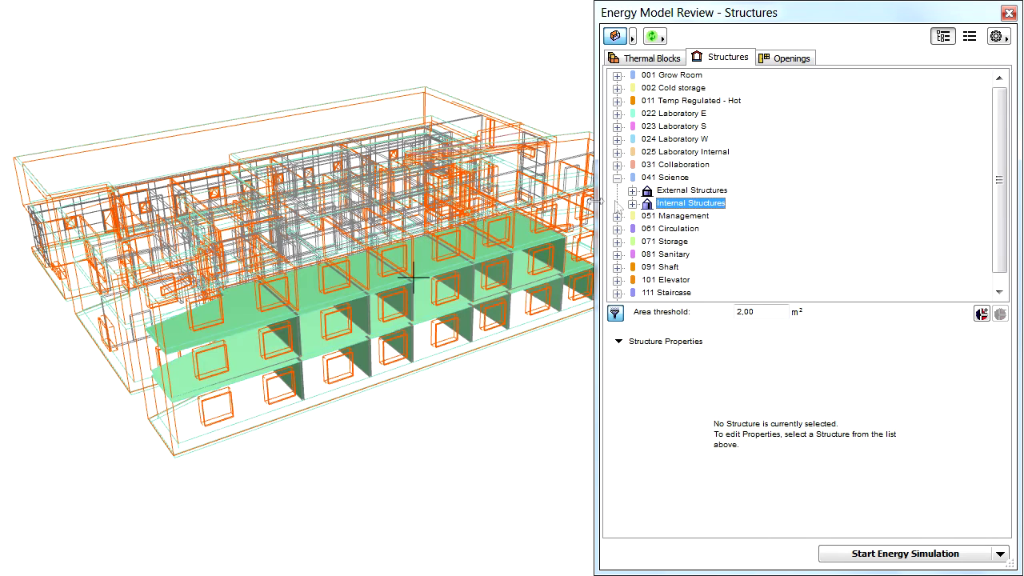
drag(596, 202, 691, 200)
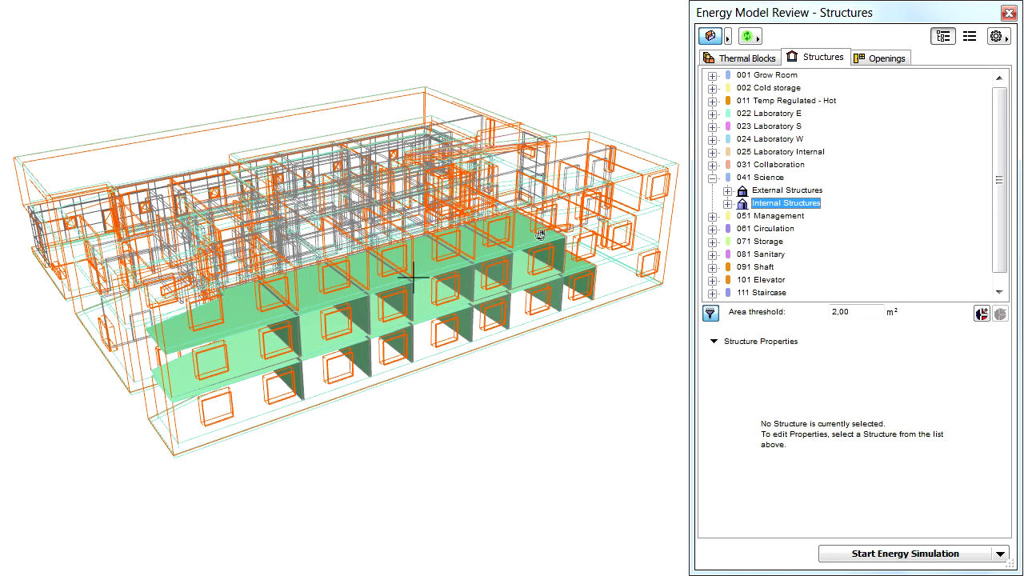
Step: Inspect each external Straight Wall and Slab, then select an internal Straight Wall - Existing
click(728, 190)
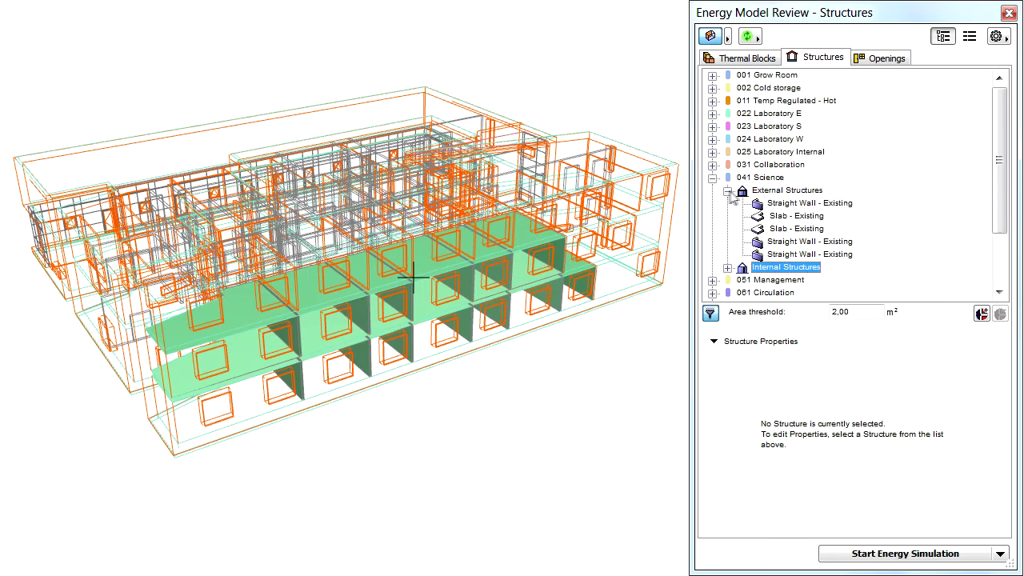
click(789, 205)
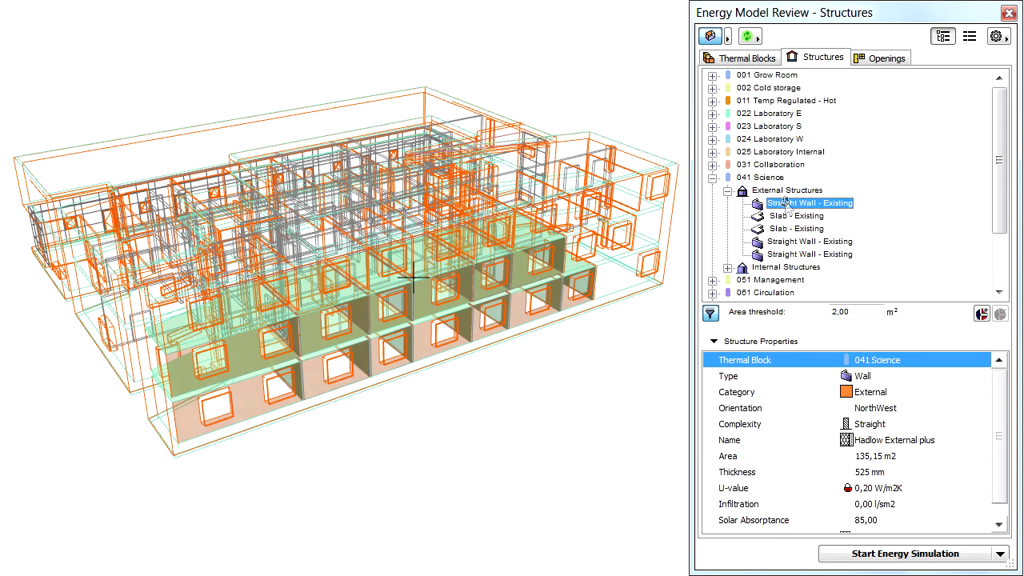
click(792, 216)
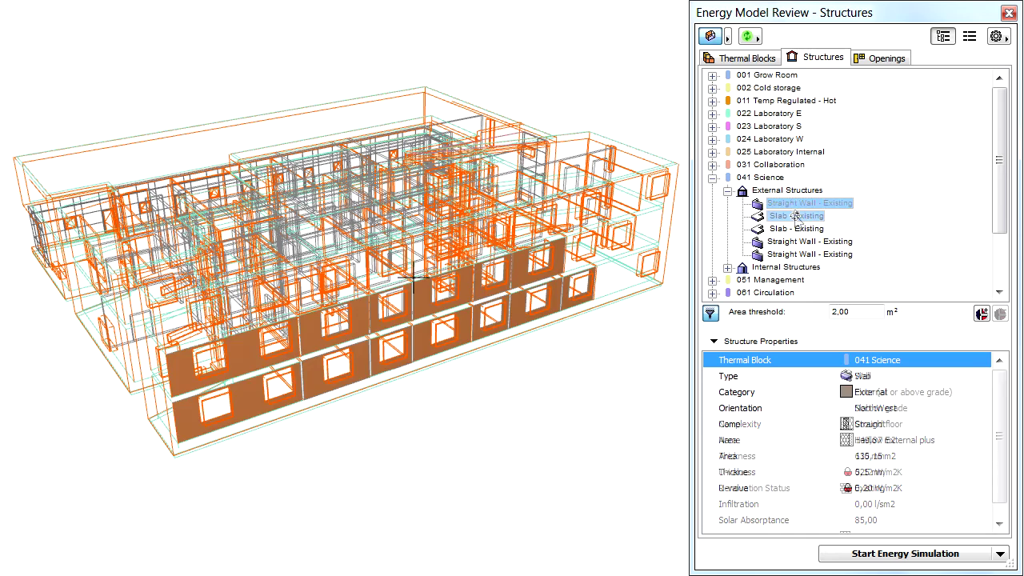
click(799, 228)
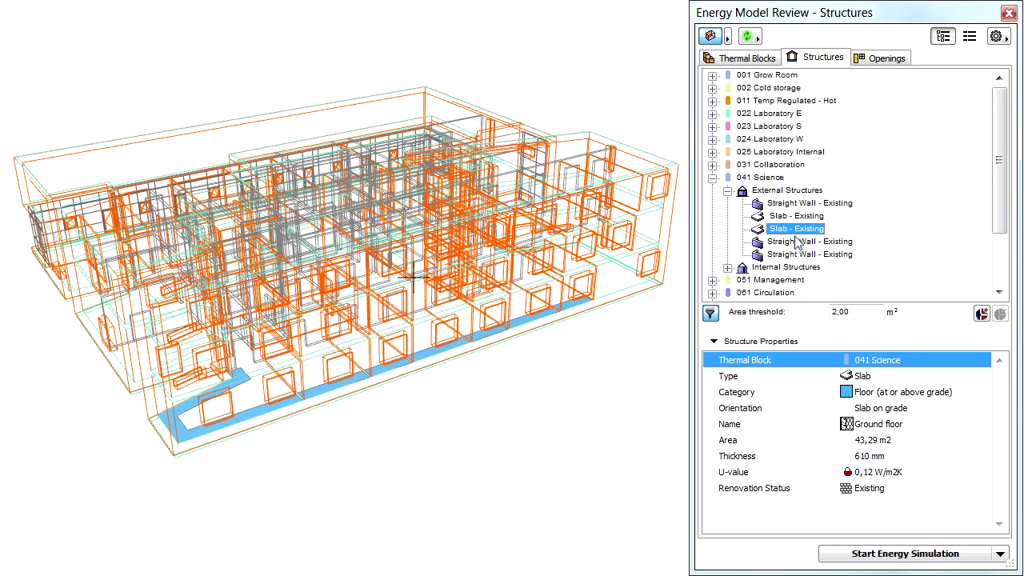
click(803, 242)
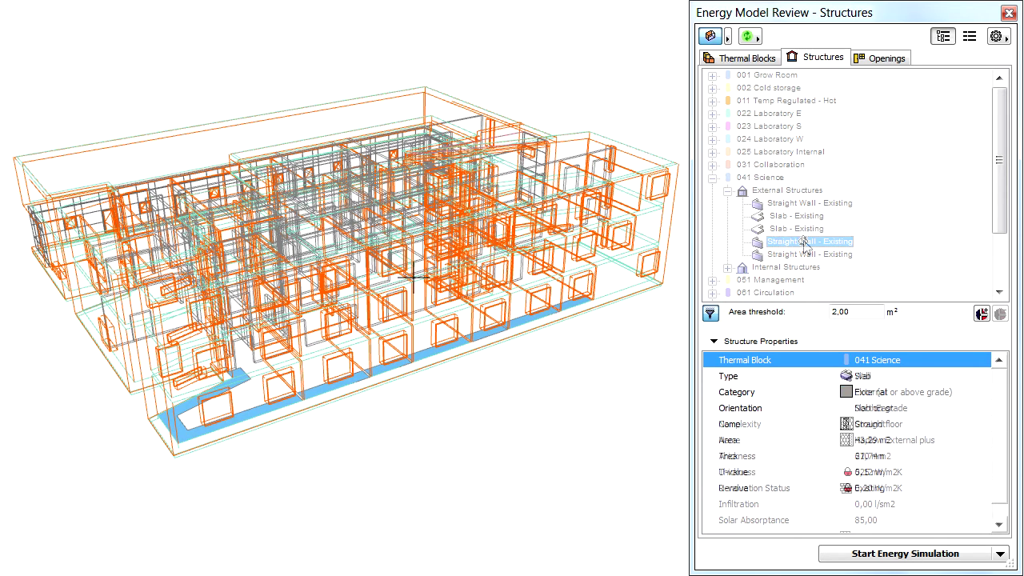
click(808, 255)
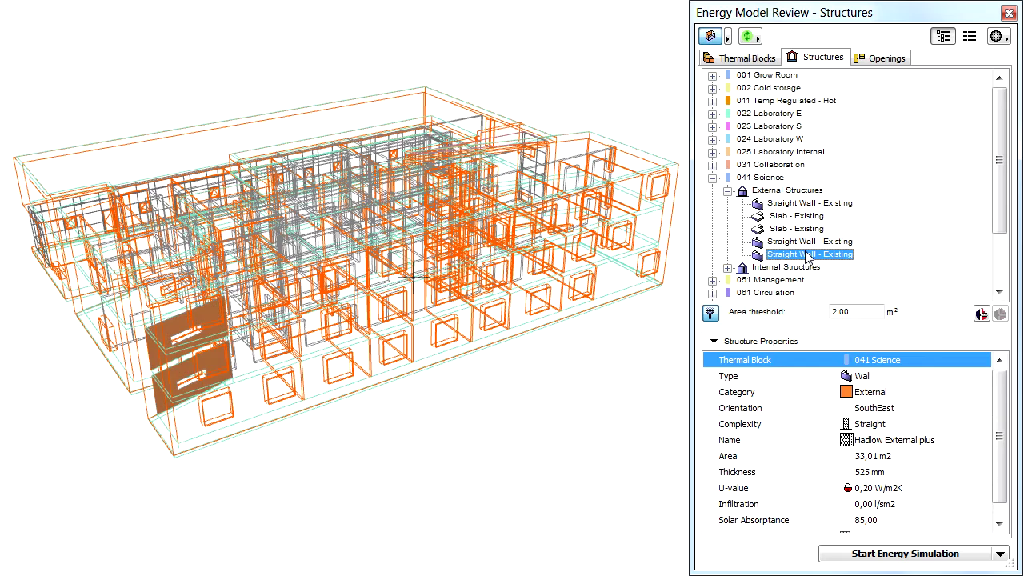
click(796, 230)
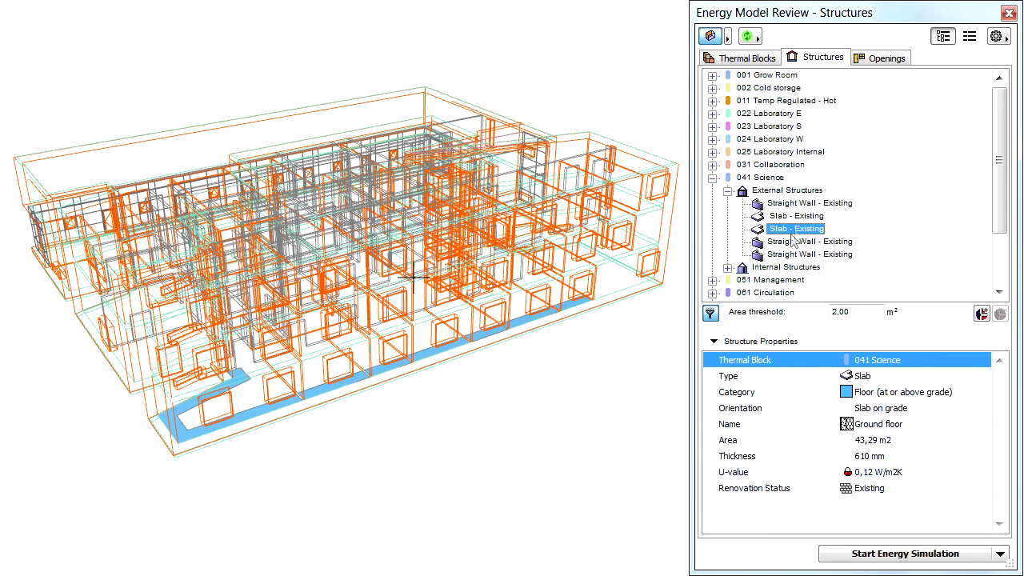
click(728, 267)
click(796, 244)
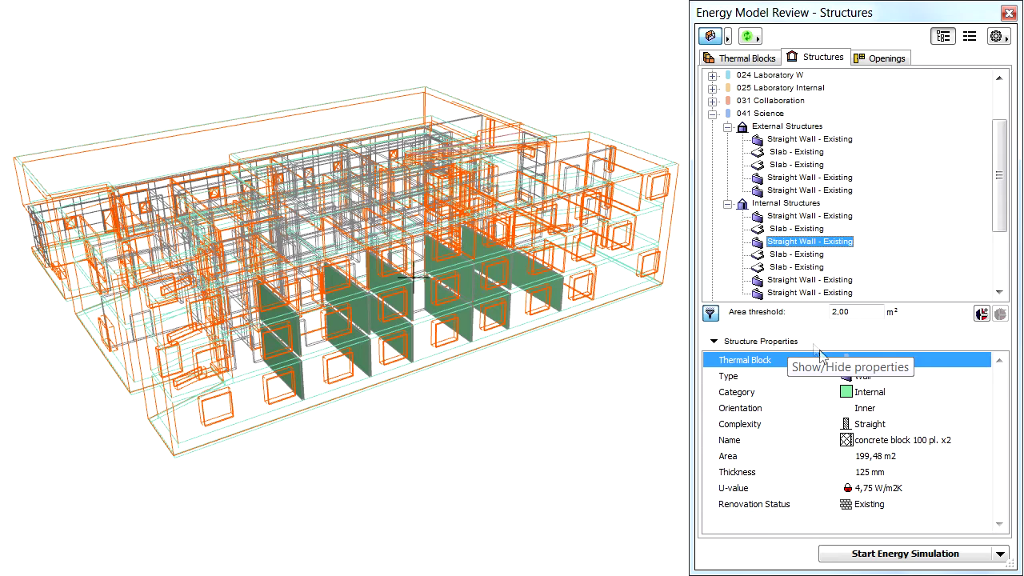
Step: Review the wall's Type, Category, Orientation, Complexity, Name and Area, then edit its 125 mm Thickness
click(891, 377)
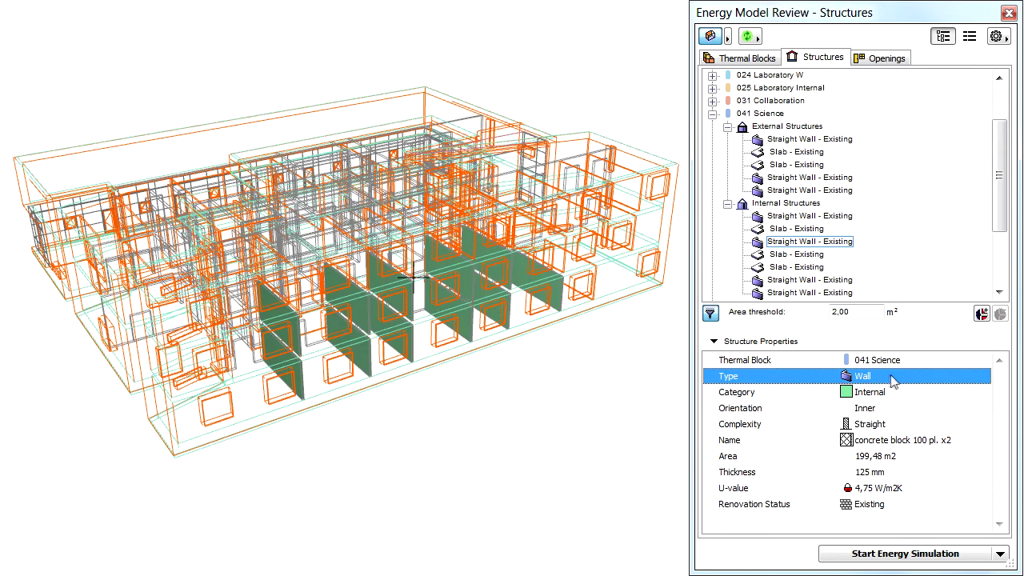
click(899, 391)
click(902, 407)
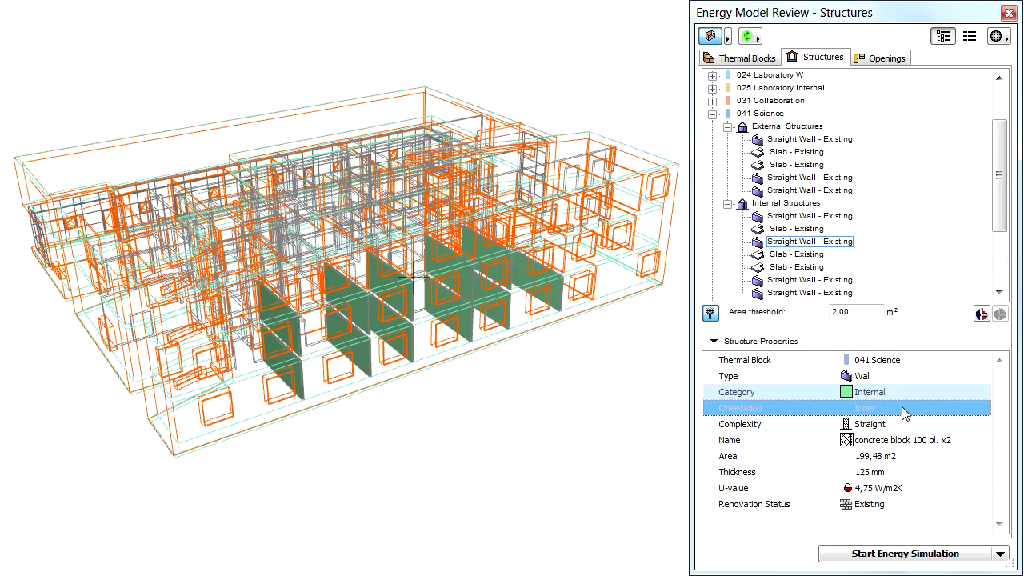
click(916, 425)
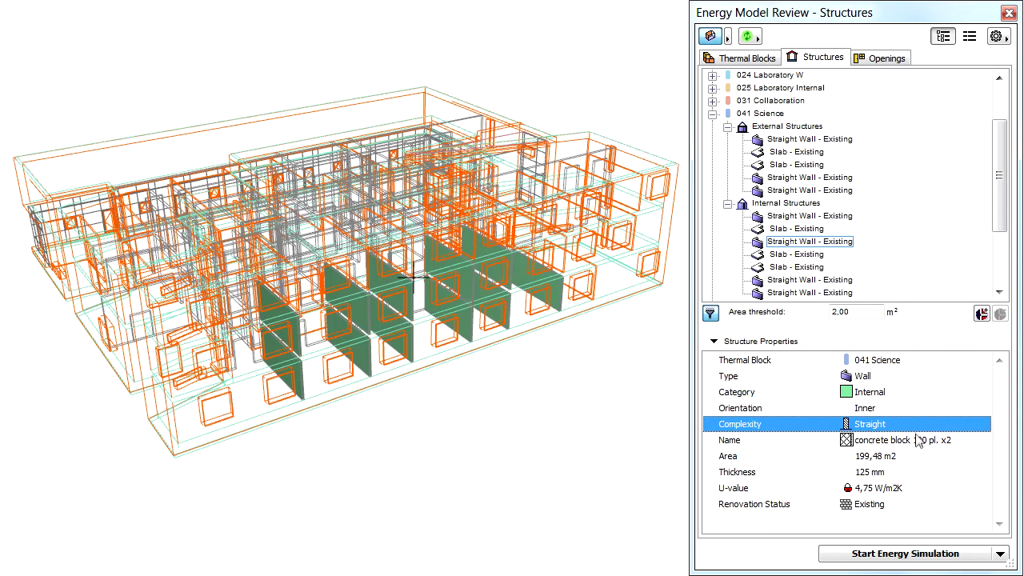
click(920, 442)
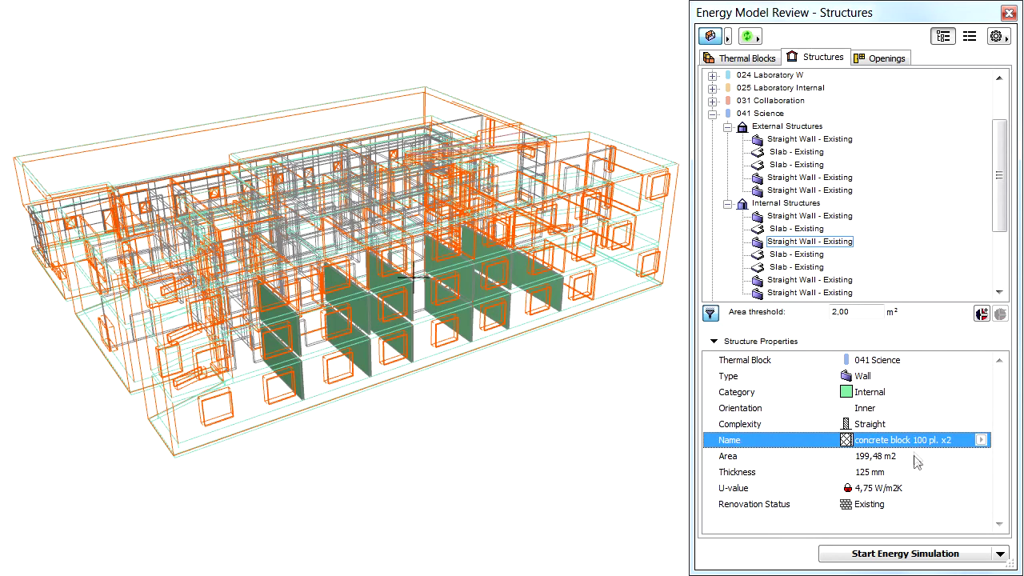
click(922, 457)
click(929, 478)
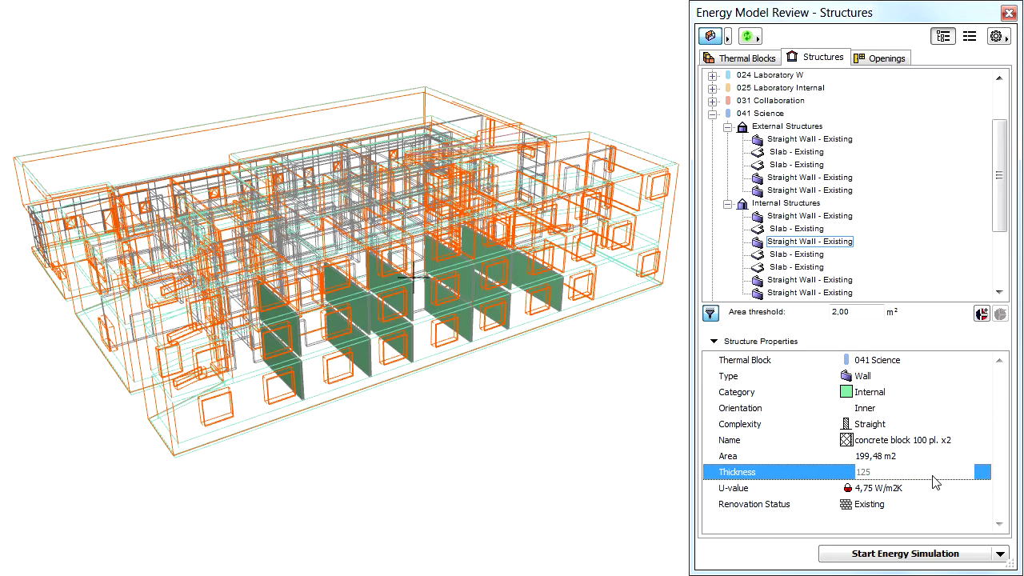